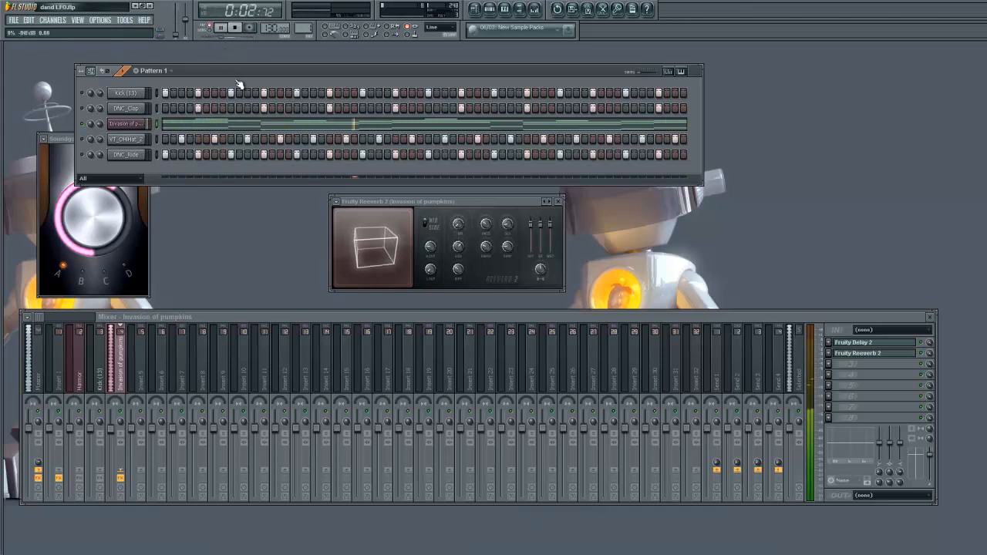
Step: Stop playback and reset the master volume to its default level
{"action": "left_click", "coordinate": [236, 28]}
{"action": "right_click", "coordinate": [175, 35]}
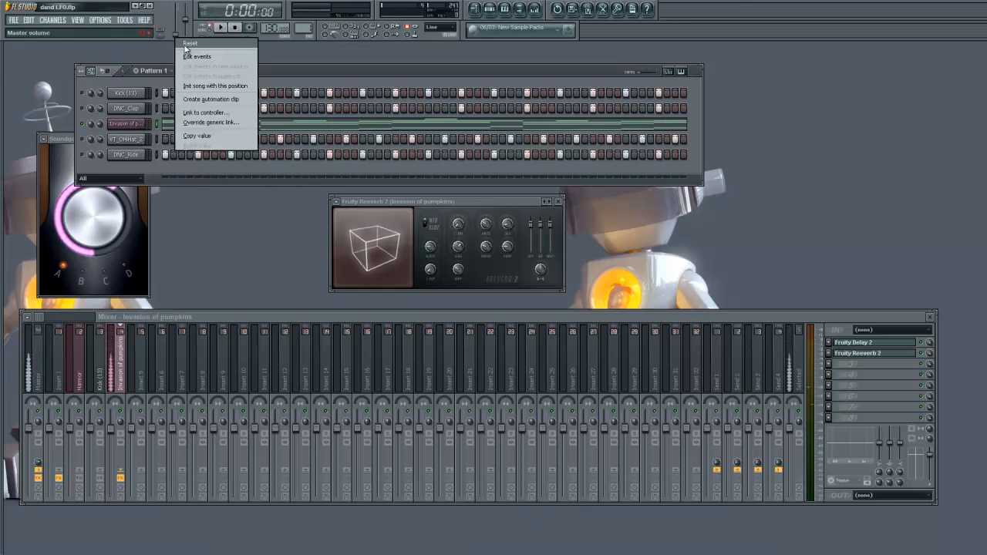
{"action": "left_click", "coordinate": [183, 45]}
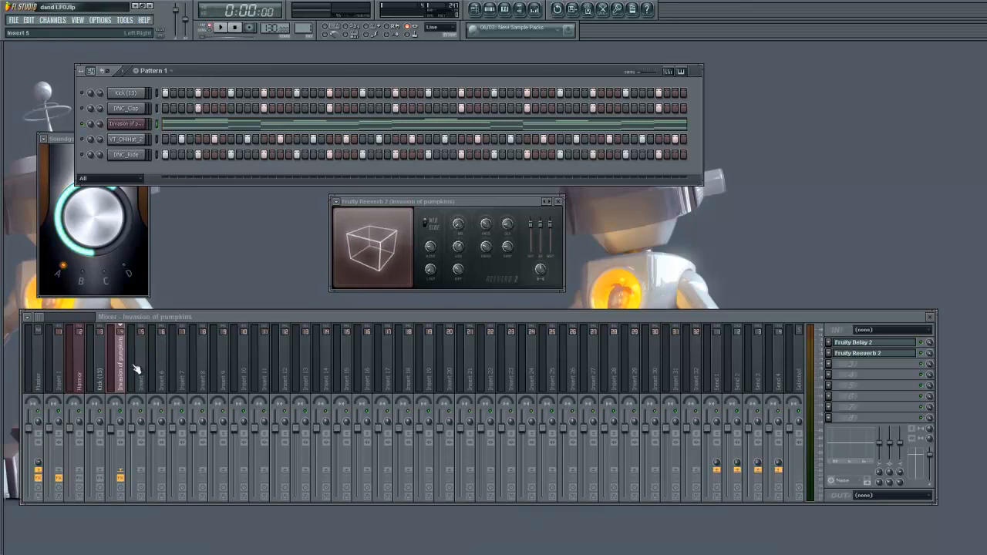
Step: Add a Fruity Peak Controller to the third effect slot of the Invasion of pumpkins mixer track
{"action": "left_click", "coordinate": [831, 365]}
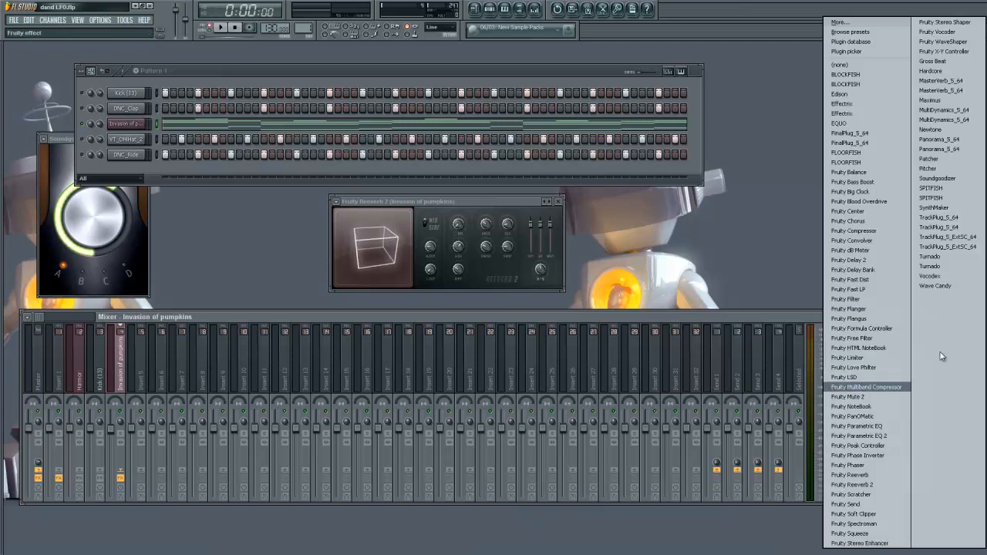
{"action": "left_click", "coordinate": [210, 318]}
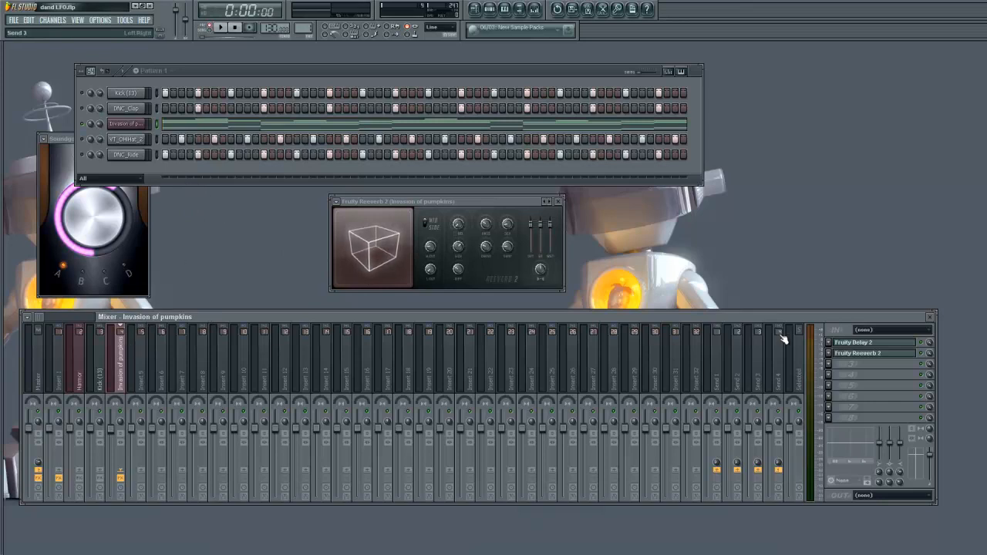
{"action": "left_click", "coordinate": [827, 363]}
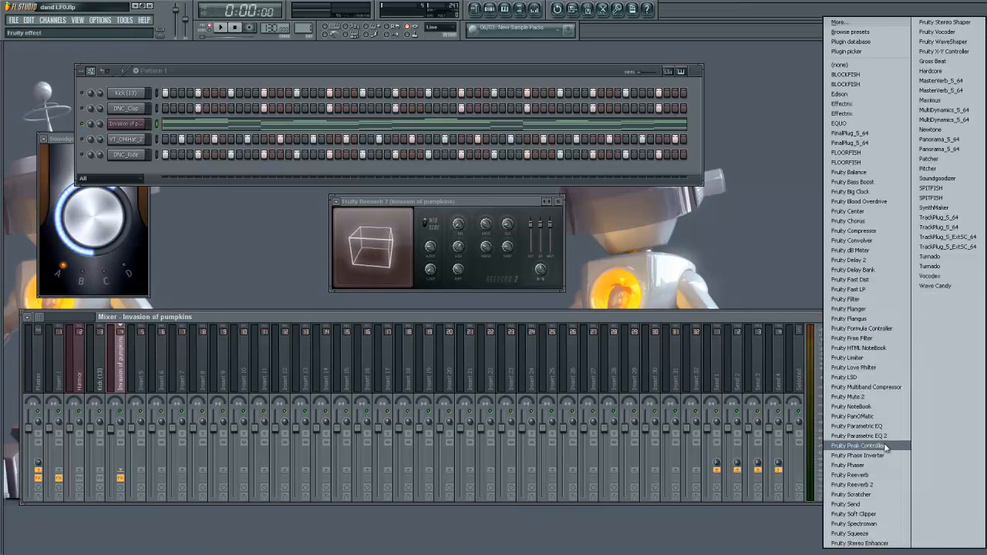
{"action": "left_click", "coordinate": [856, 445]}
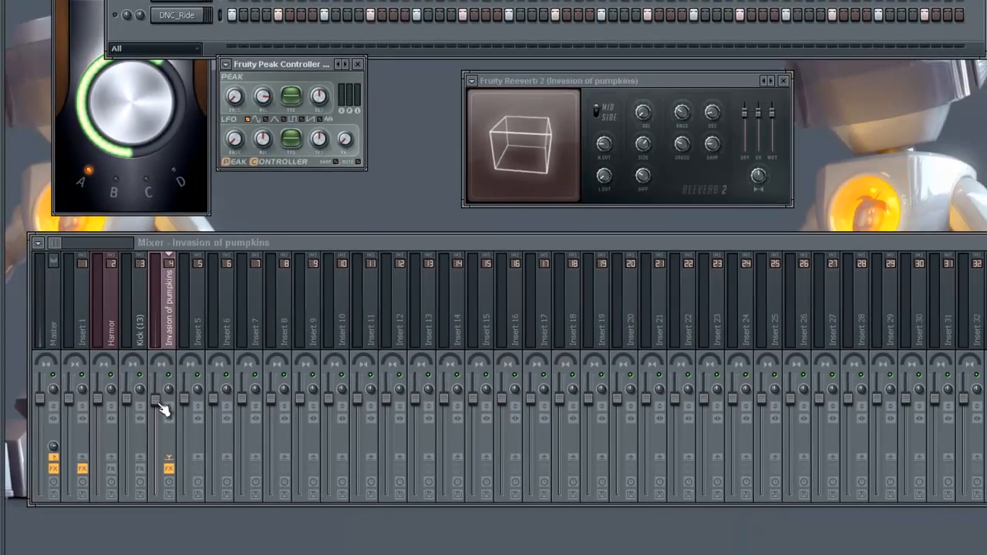
Step: Link the Invasion of pumpkins track's volume fader to the internal controller Peak ctrl (Invasion of pumpkins) - LFO
{"action": "right_click", "coordinate": [157, 403]}
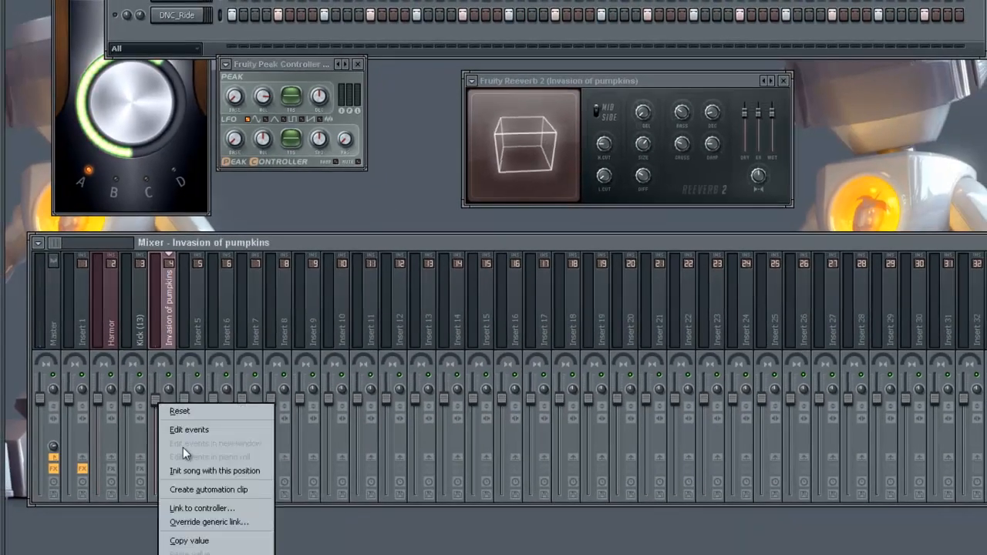
{"action": "left_click", "coordinate": [217, 508]}
{"action": "left_click", "coordinate": [693, 188]}
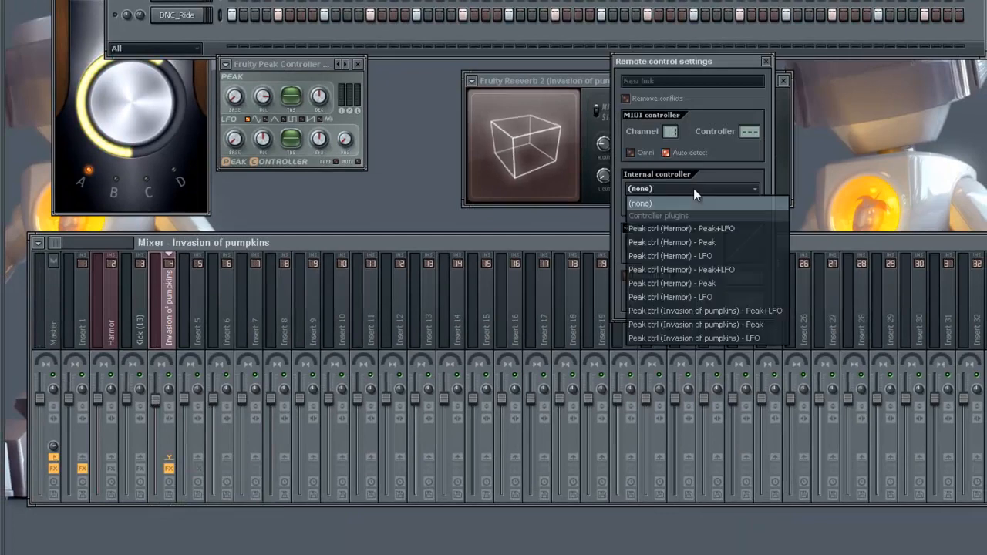
{"action": "left_click", "coordinate": [703, 335]}
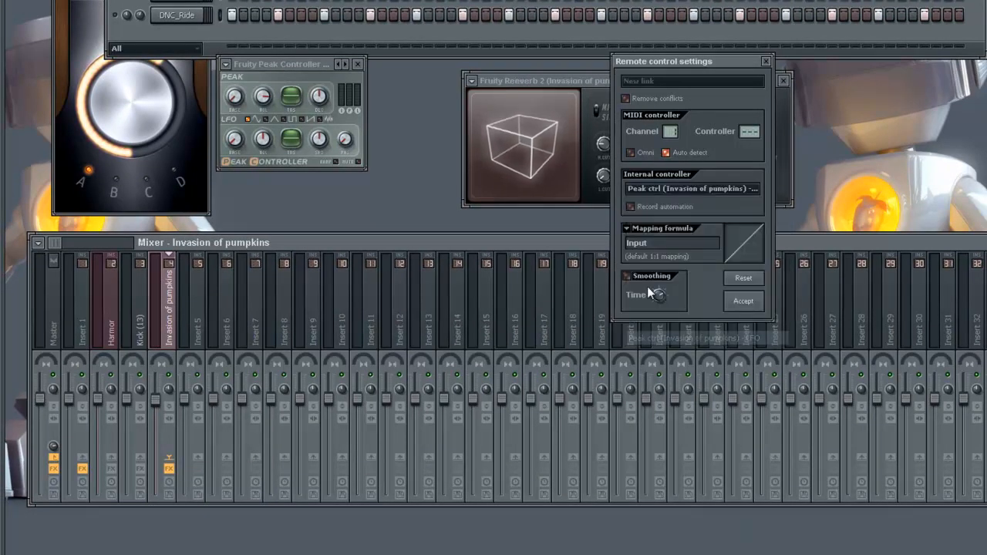
{"action": "left_click", "coordinate": [741, 302]}
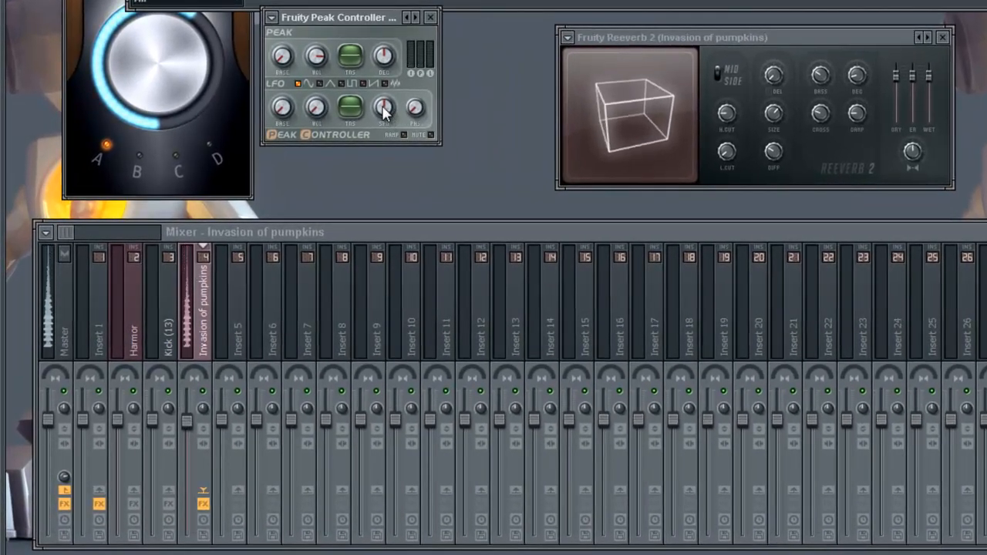
Step: Set the Peak Controller's LFO speed to 4 steps and raise its LFO base level
{"action": "right_click", "coordinate": [384, 110]}
{"action": "mouse_move", "coordinate": [432, 133]}
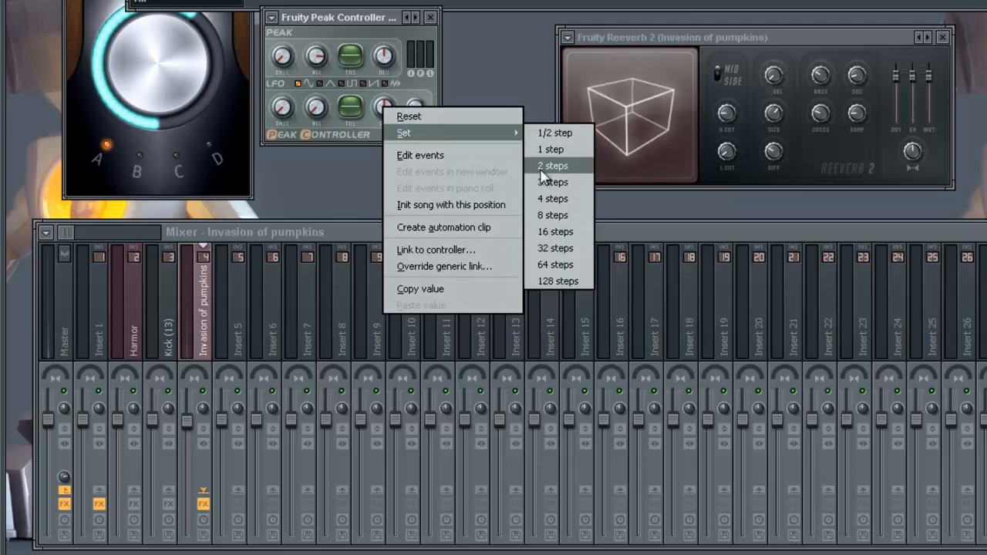
{"action": "left_click", "coordinate": [551, 198]}
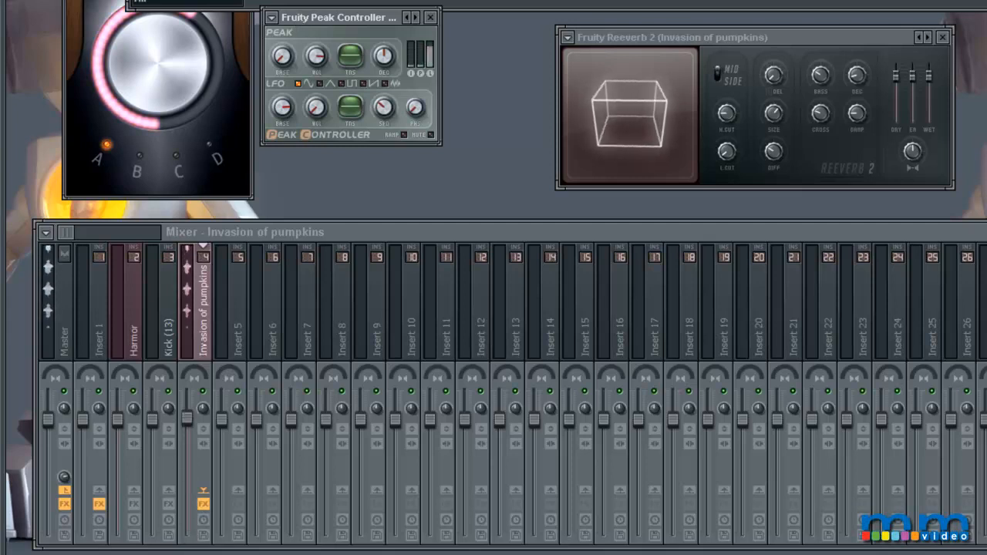
{"action": "left_click", "coordinate": [347, 3]}
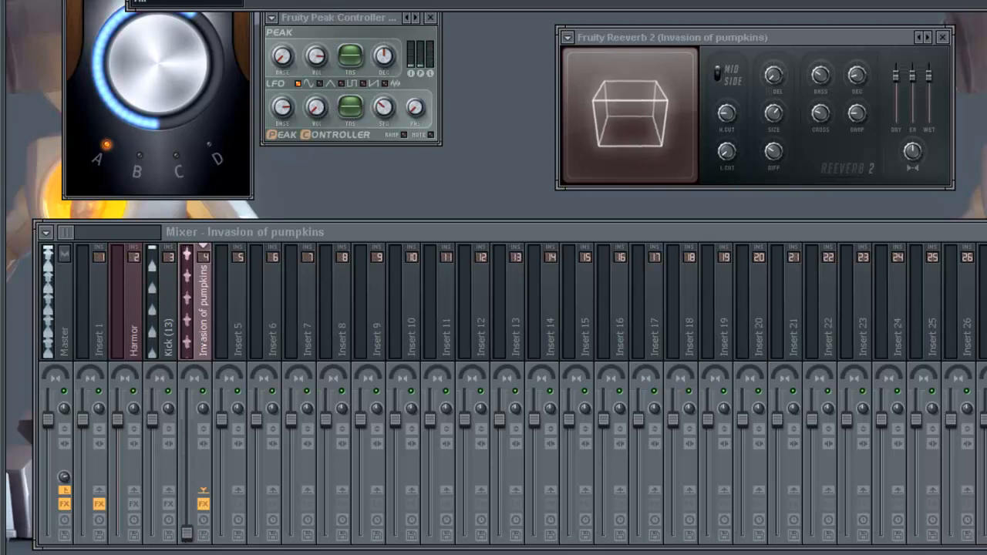
{"action": "left_click", "coordinate": [318, 113]}
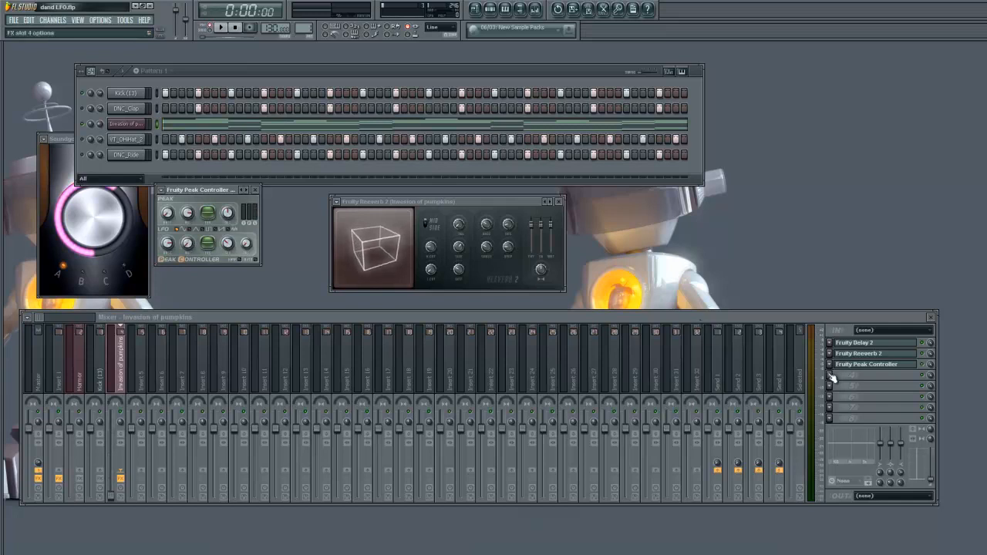
Step: Add a second Fruity Peak Controller in the fourth effect slot of the Invasion of pumpkins track
{"action": "left_click", "coordinate": [829, 375]}
{"action": "left_click", "coordinate": [858, 446]}
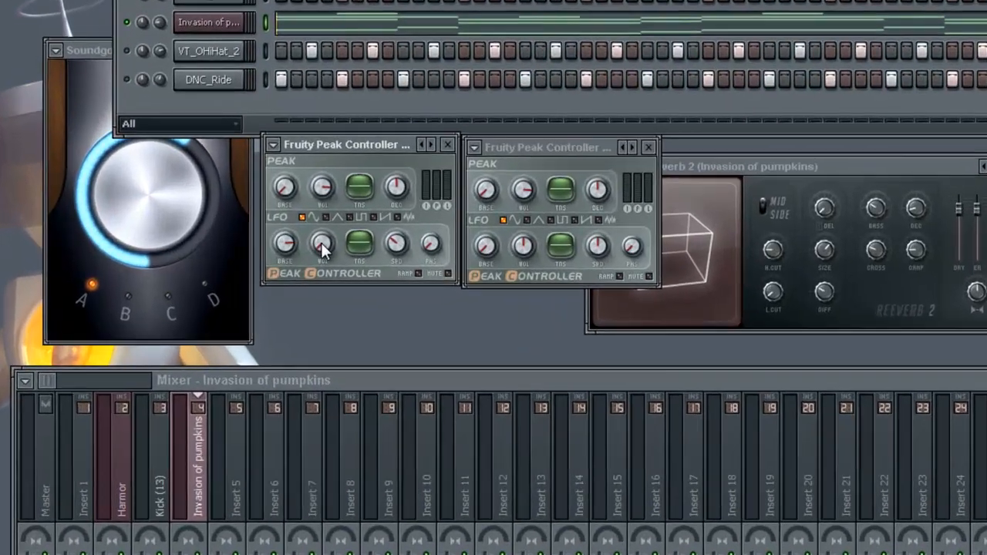
Step: Link the first Peak Controller's LFO volume to the LFO output of the second Peak Controller on the Invasion of pumpkins track
{"action": "right_click", "coordinate": [188, 244]}
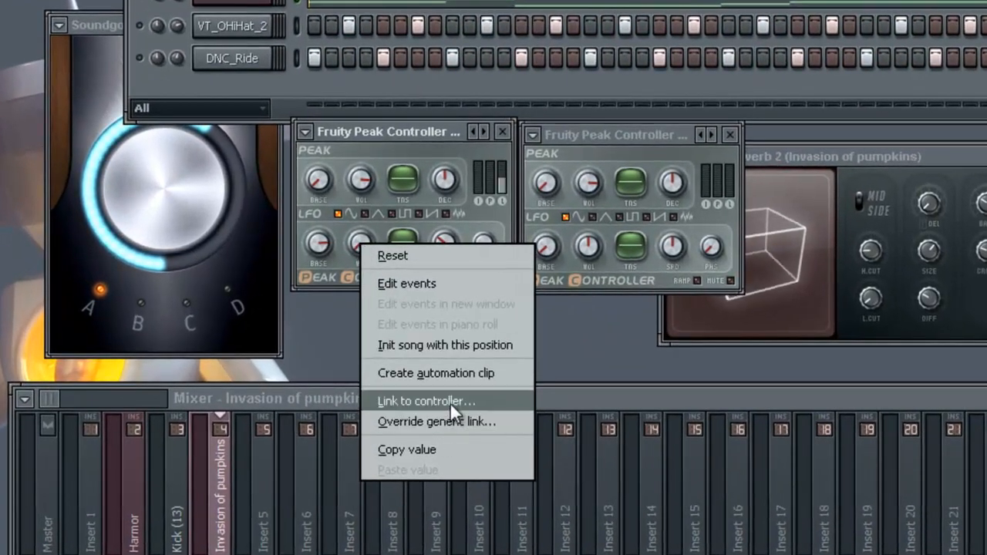
{"action": "left_click", "coordinate": [449, 402]}
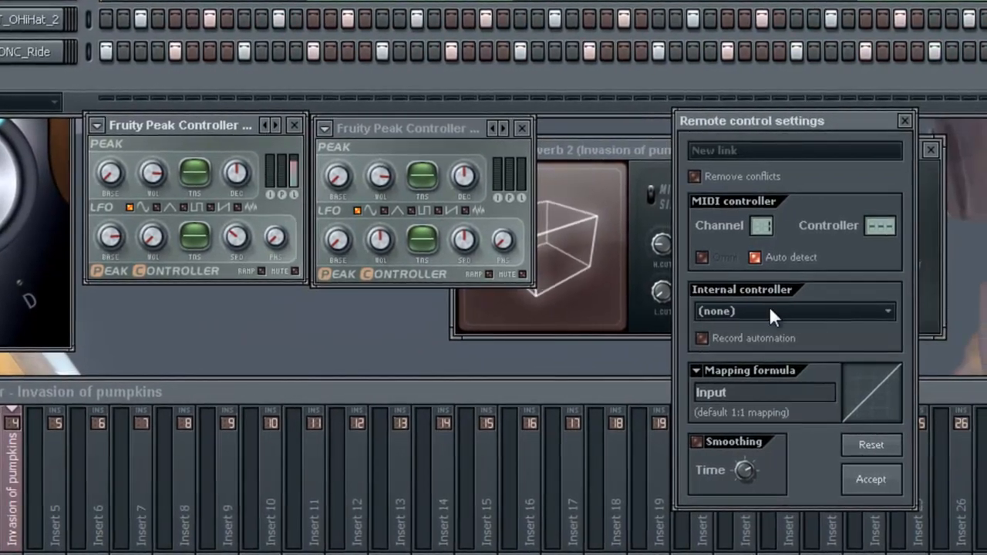
{"action": "left_click", "coordinate": [769, 310]}
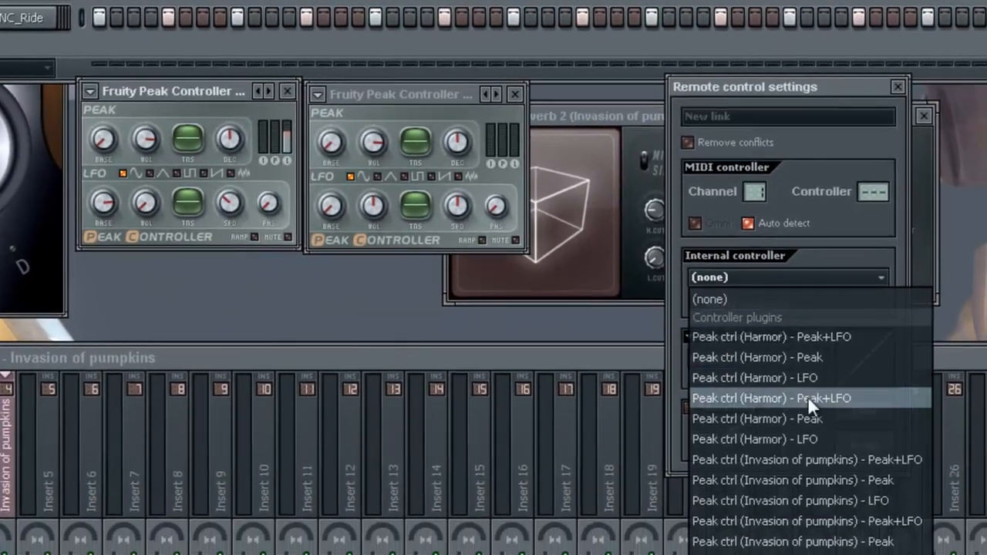
{"action": "left_click", "coordinate": [827, 506]}
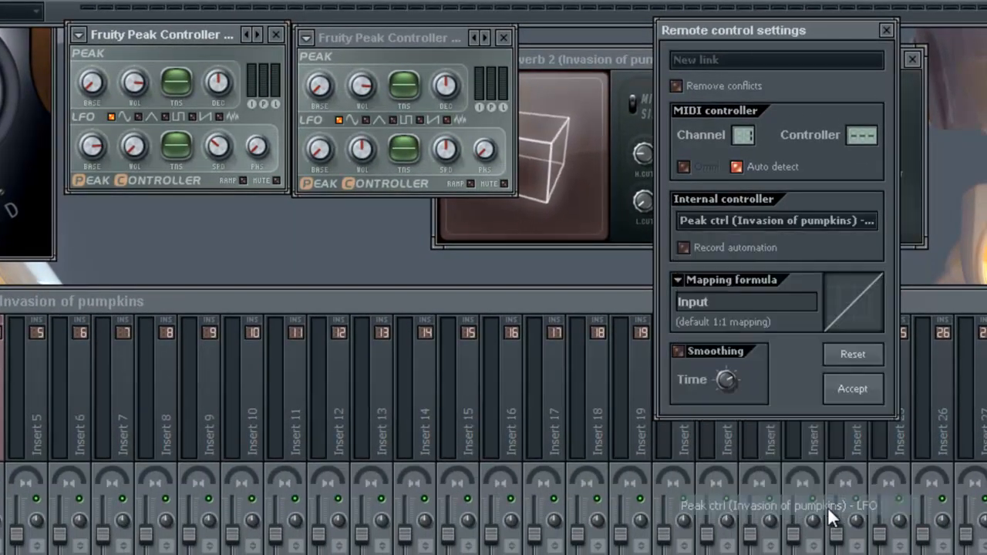
{"action": "left_click", "coordinate": [833, 393]}
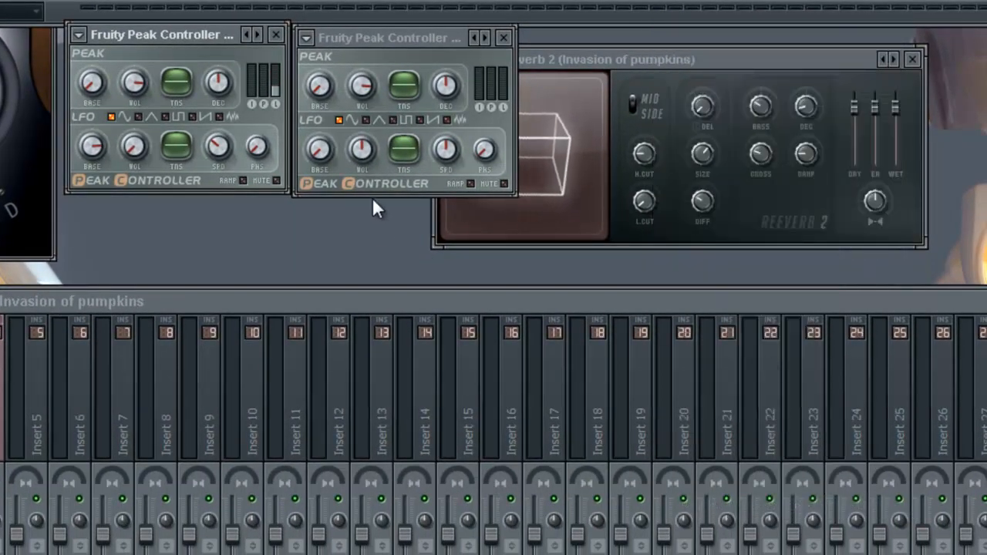
Step: Give the second Peak Controller's LFO a speed of 32 steps and a sawtooth shape
{"action": "right_click", "coordinate": [447, 148]}
{"action": "mouse_move", "coordinate": [534, 182]}
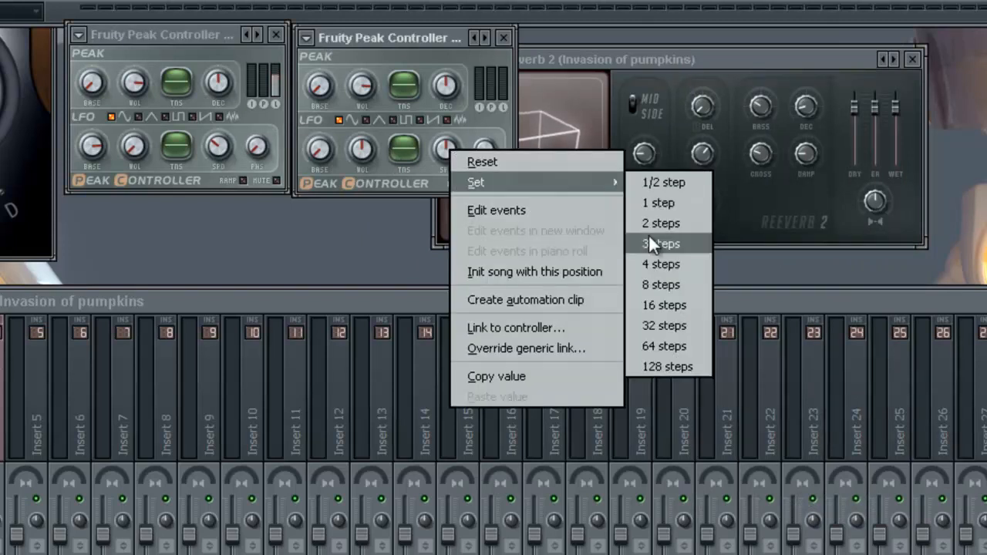
{"action": "left_click", "coordinate": [665, 323]}
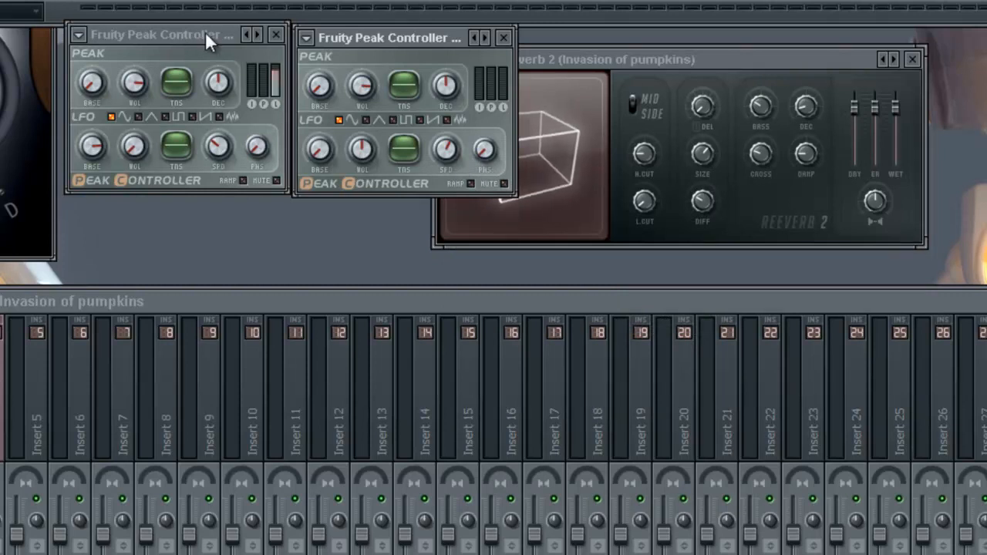
{"action": "left_click_drag", "start_coordinate": [367, 143], "coordinate": [388, 90]}
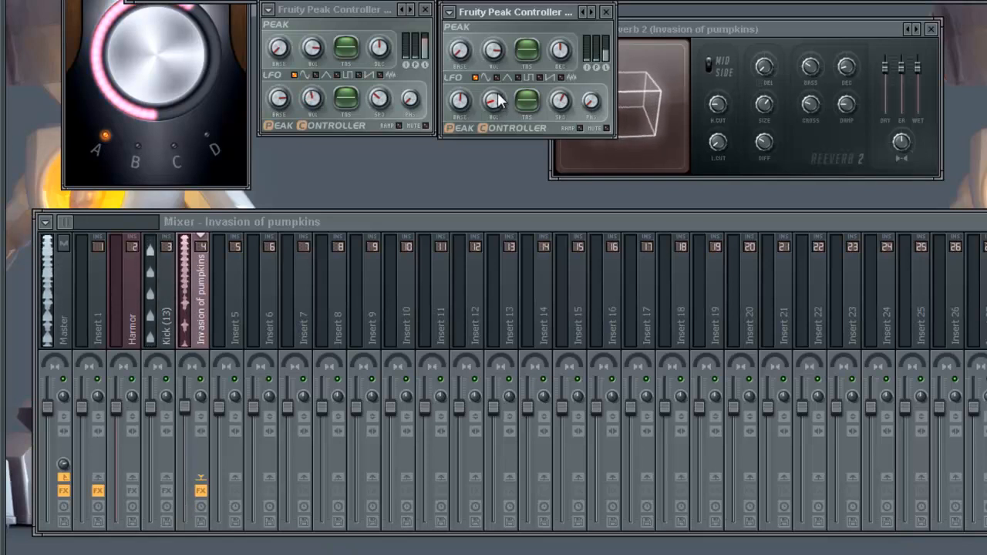
{"action": "left_click", "coordinate": [543, 81]}
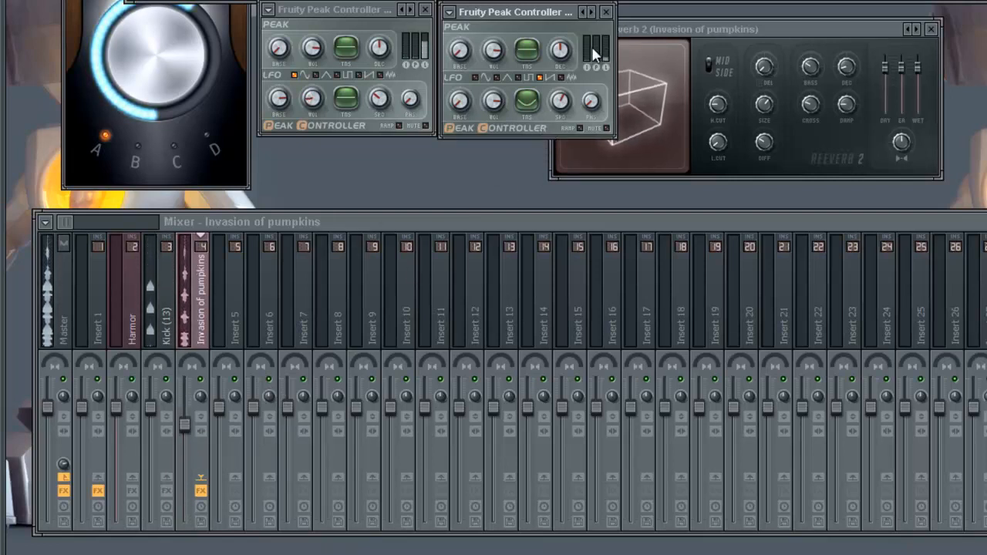
{"action": "left_click_drag", "start_coordinate": [573, 21], "coordinate": [580, 18]}
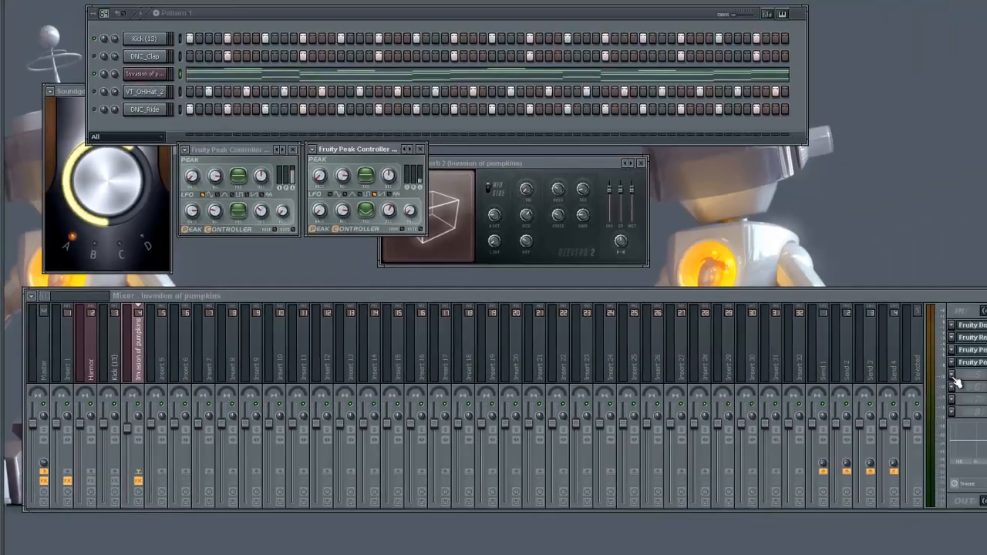
Step: Add a third Fruity Peak Controller in the fifth effect slot and place its window beside the other two controllers
{"action": "left_click", "coordinate": [830, 389]}
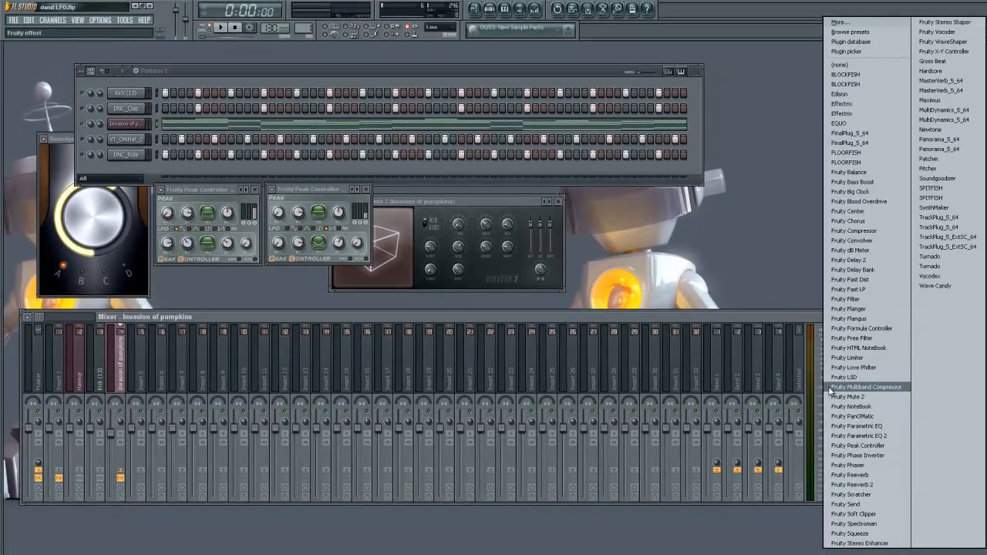
{"action": "left_click", "coordinate": [857, 447]}
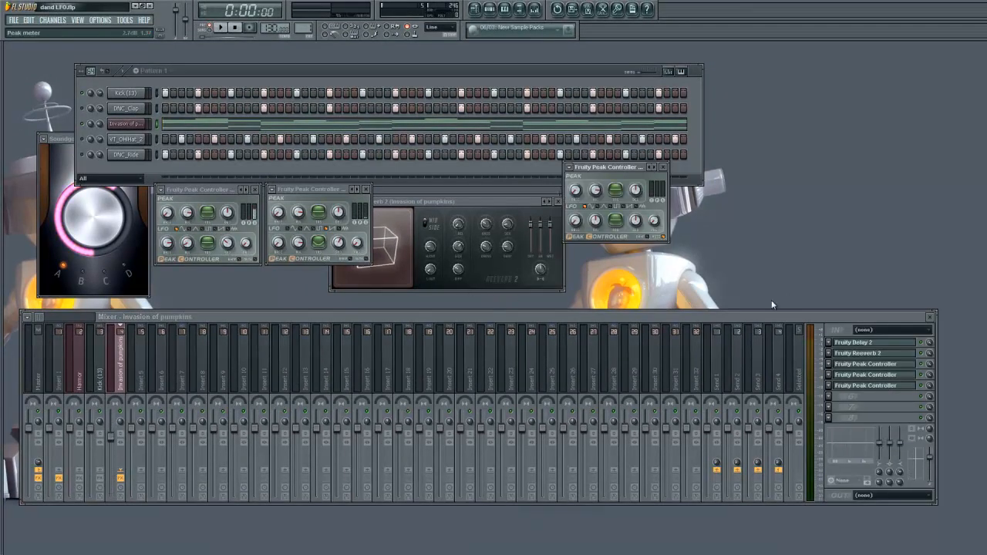
{"action": "left_click_drag", "start_coordinate": [614, 173], "coordinate": [423, 192]}
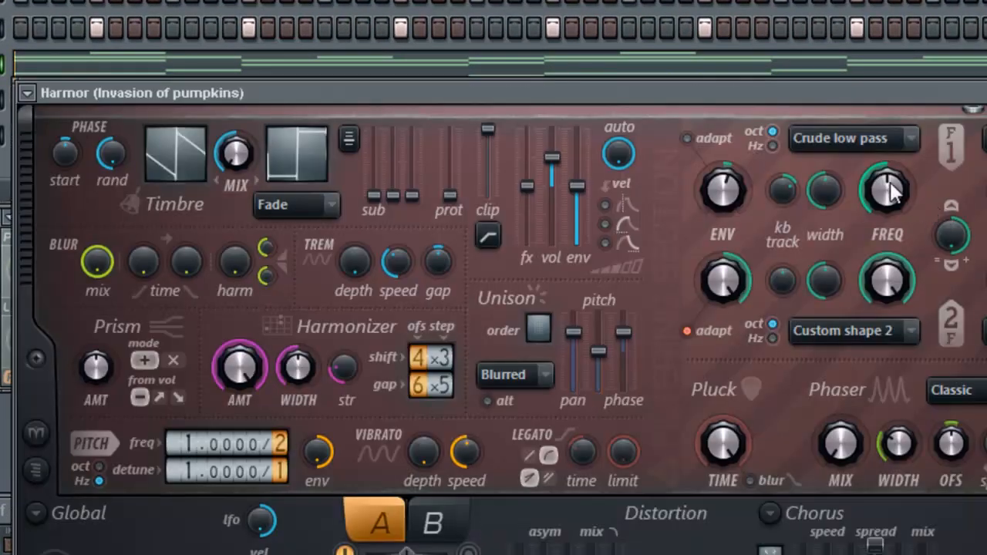
Step: Close the Harmor window and link Fruity Reeverb 2's dry level to the third Peak Controller's LFO output
{"action": "key", "text": "Escape"}
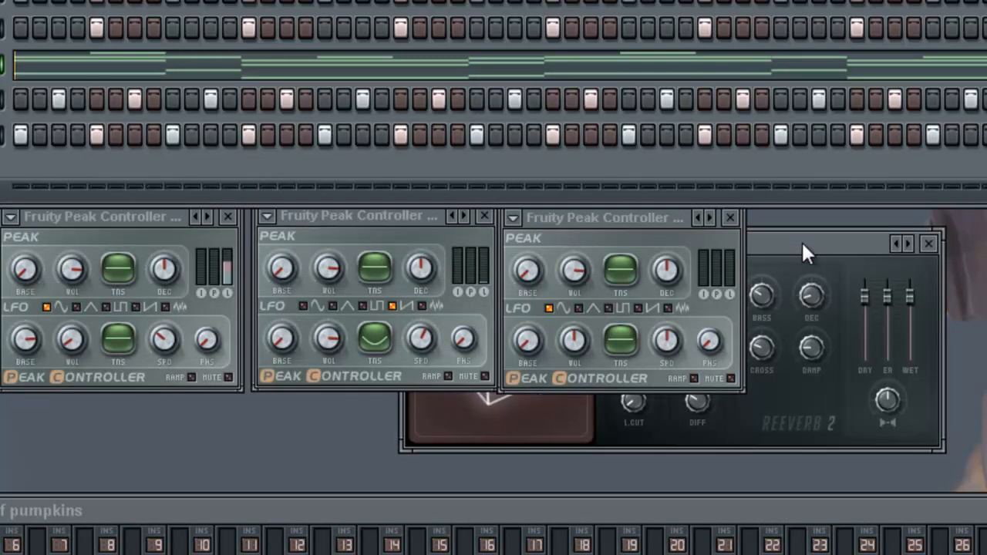
{"action": "left_click", "coordinate": [860, 243]}
{"action": "left_click", "coordinate": [654, 220]}
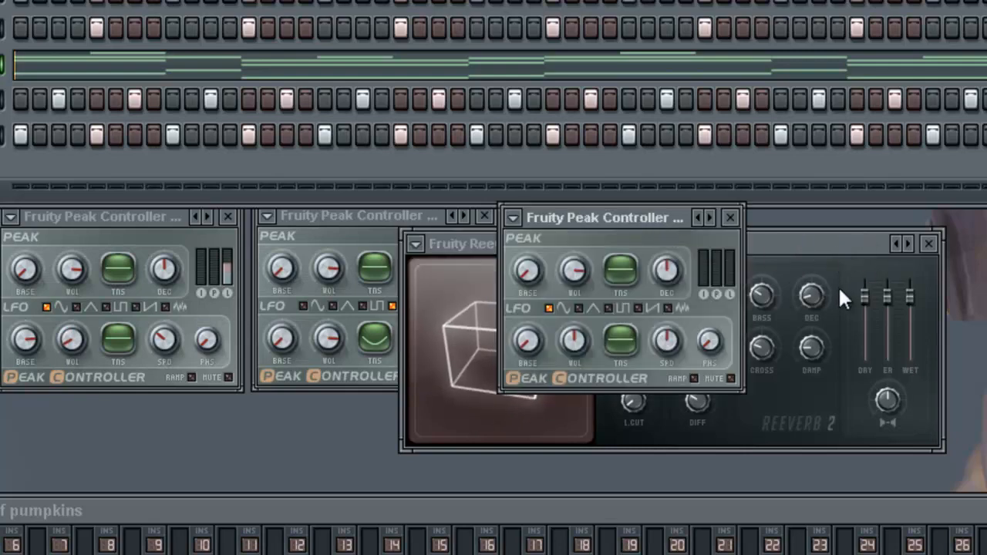
{"action": "right_click", "coordinate": [864, 297]}
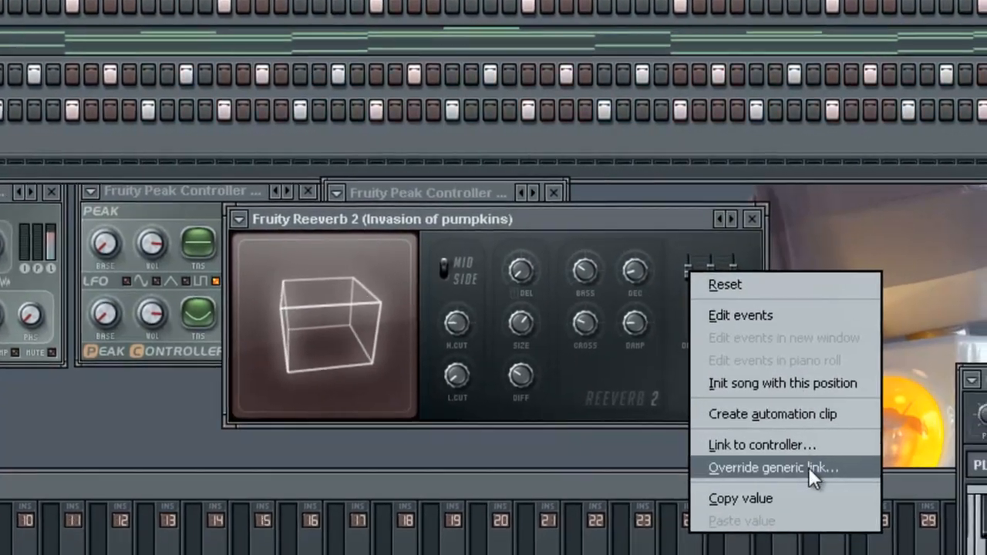
{"action": "left_click", "coordinate": [810, 445]}
{"action": "left_click", "coordinate": [725, 308]}
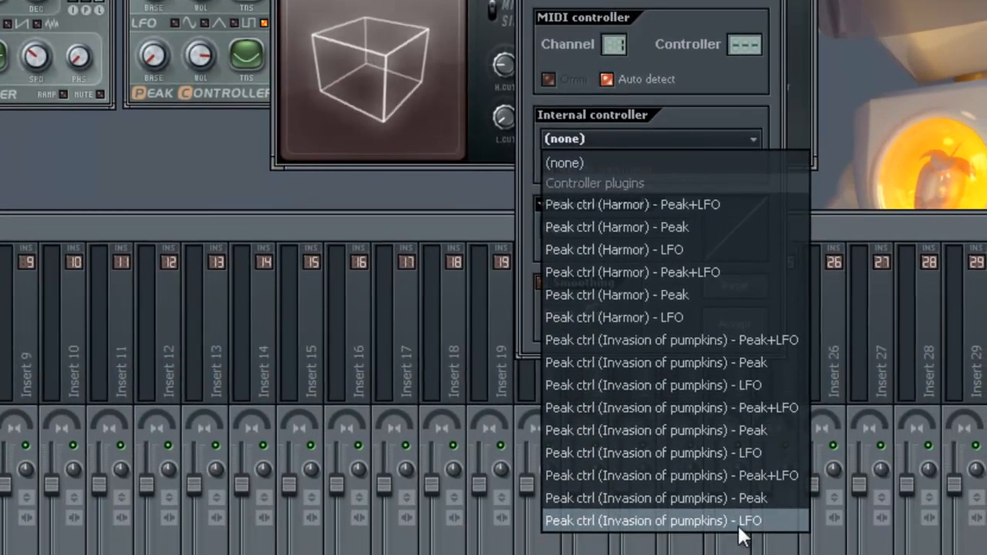
{"action": "left_click", "coordinate": [737, 523]}
{"action": "left_click", "coordinate": [752, 328]}
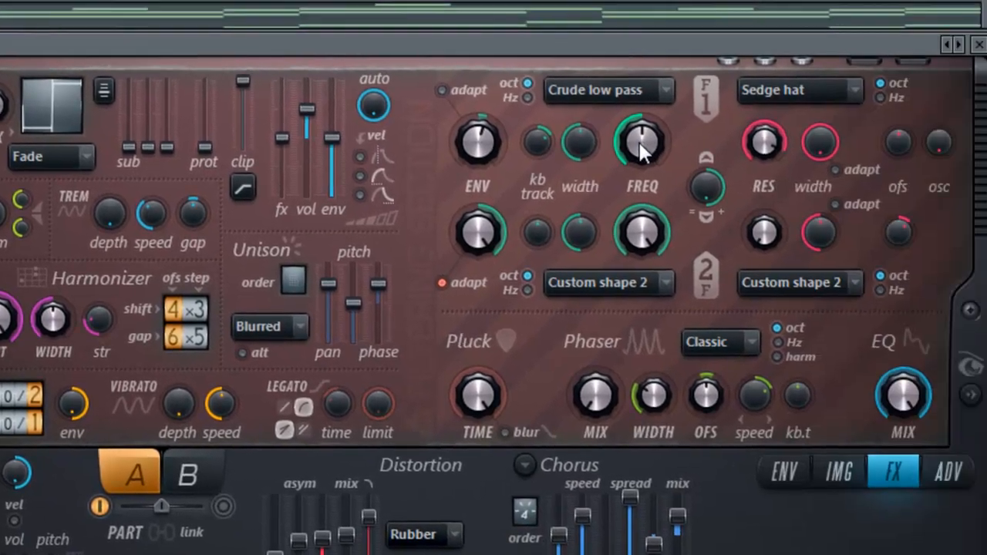
Step: Link Harmor's filter 1 frequency to the LFO output of the third Peak Controller on the Invasion of pumpkins track
{"action": "right_click", "coordinate": [909, 147]}
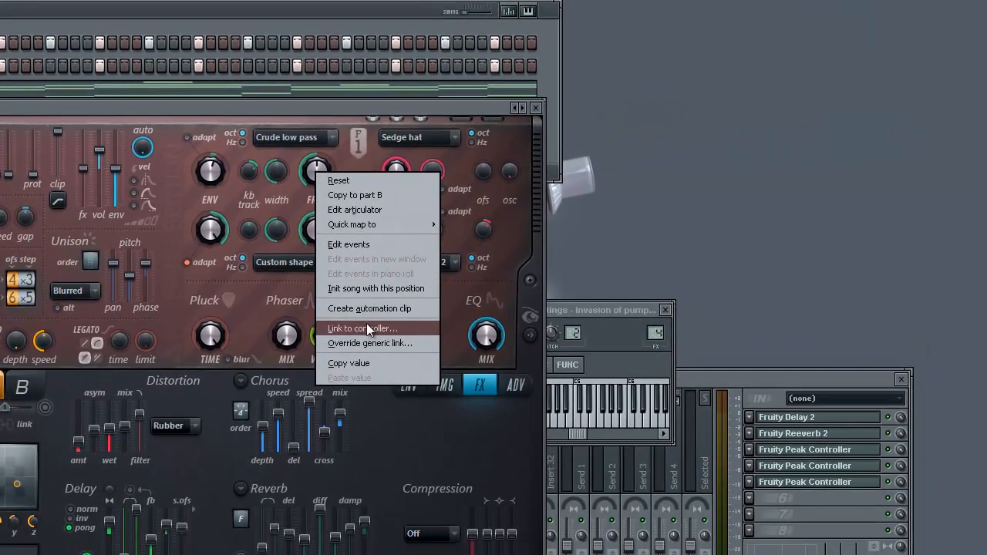
{"action": "left_click", "coordinate": [366, 328]}
{"action": "left_click", "coordinate": [231, 321]}
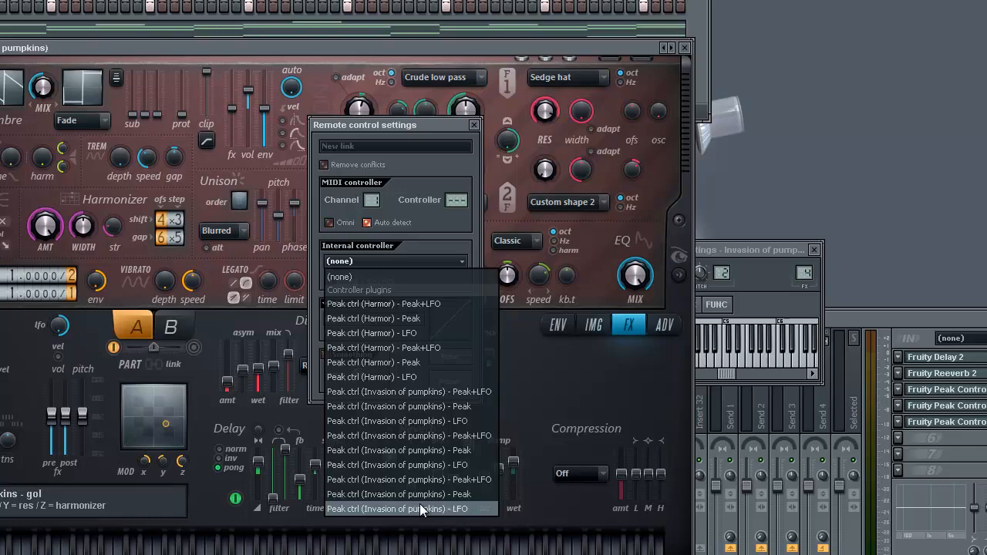
{"action": "left_click", "coordinate": [420, 504]}
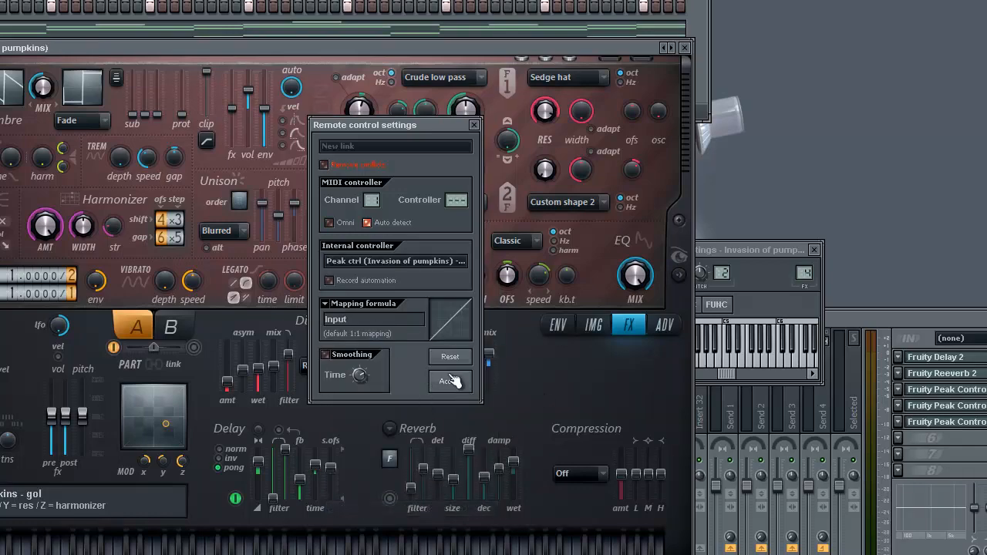
{"action": "left_click", "coordinate": [449, 382]}
Step: Move the Harmor window below the effect windows, then slow the third Peak Controller's LFO speed and raise its LFO volume
{"action": "left_click_drag", "start_coordinate": [458, 52], "coordinate": [476, 273]}
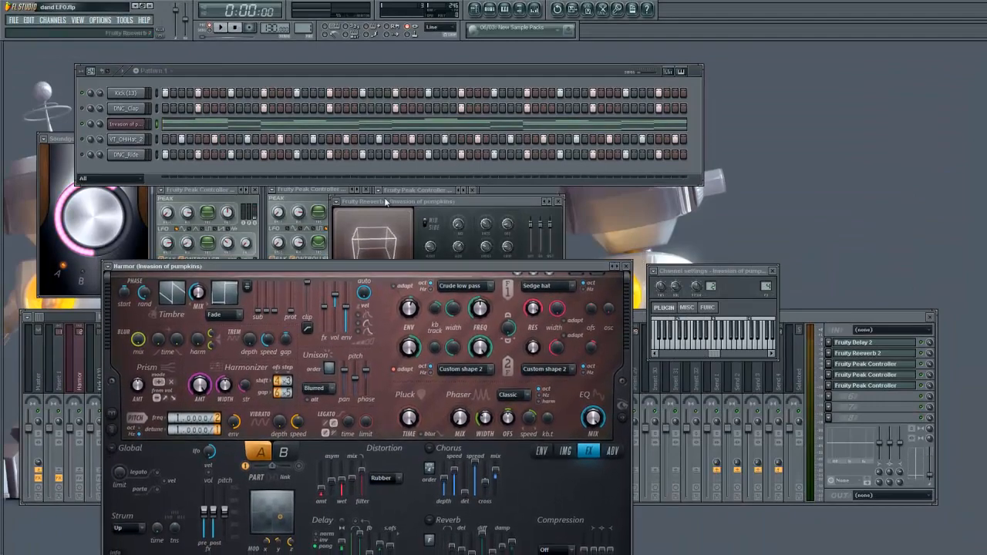
{"action": "left_click", "coordinate": [399, 191]}
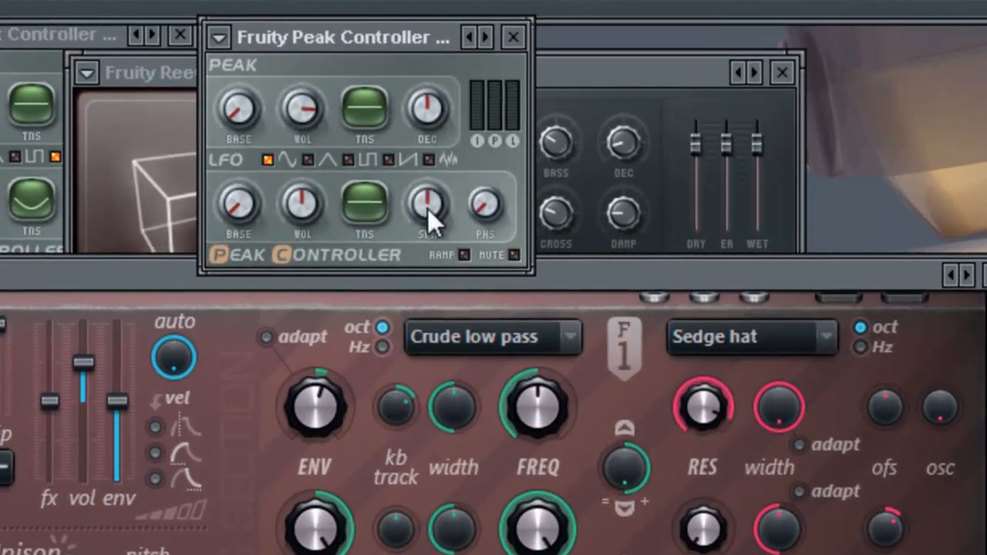
{"action": "left_click_drag", "start_coordinate": [427, 208], "coordinate": [452, 289]}
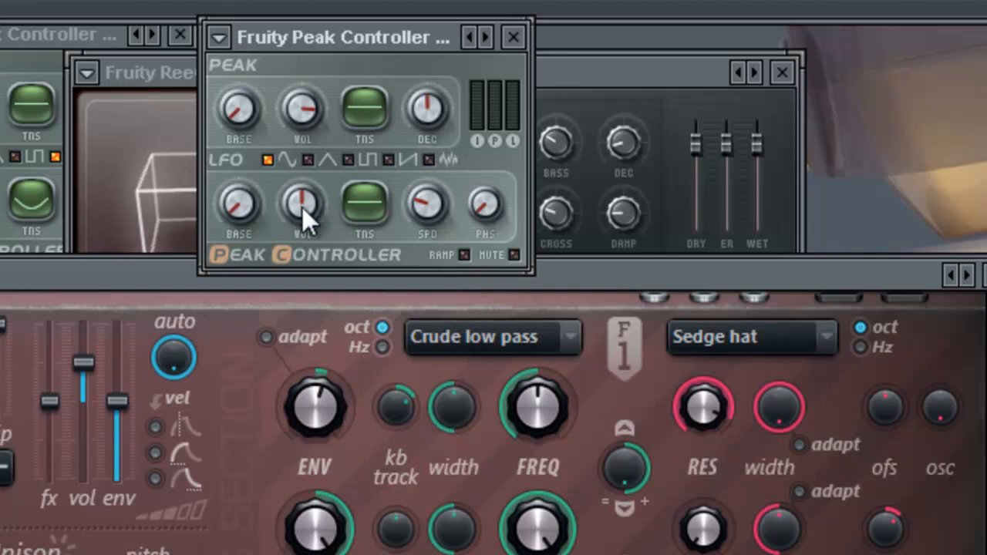
{"action": "left_click_drag", "start_coordinate": [302, 208], "coordinate": [315, 149]}
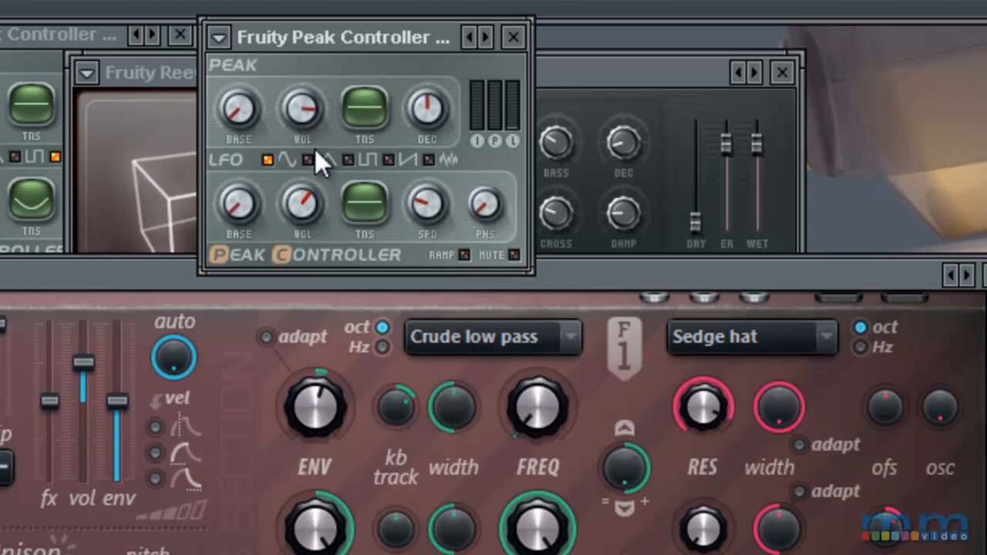
{"action": "left_click_drag", "start_coordinate": [305, 207], "coordinate": [312, 119]}
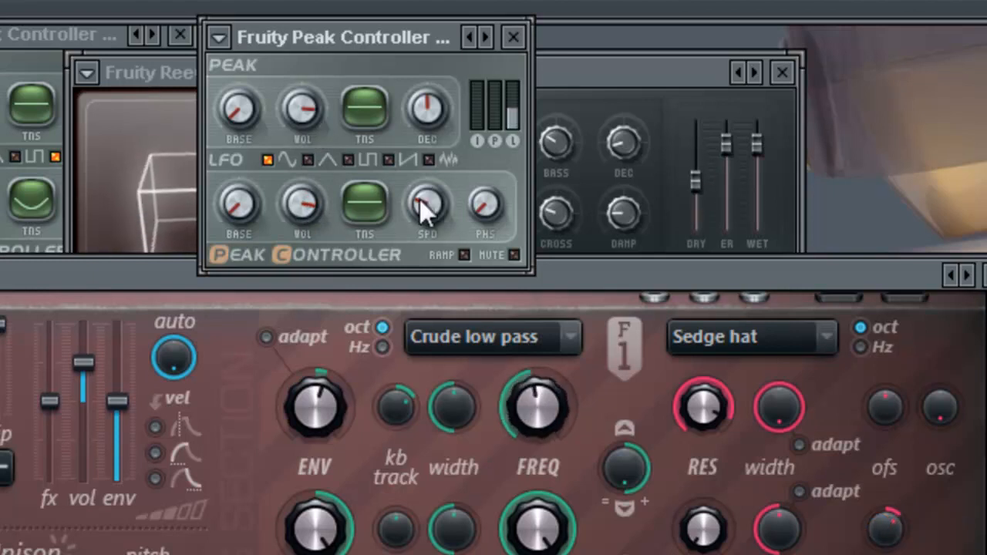
Step: Try a square LFO shape with a faster speed on the third Peak Controller and return the shape to sine
{"action": "left_click", "coordinate": [350, 161]}
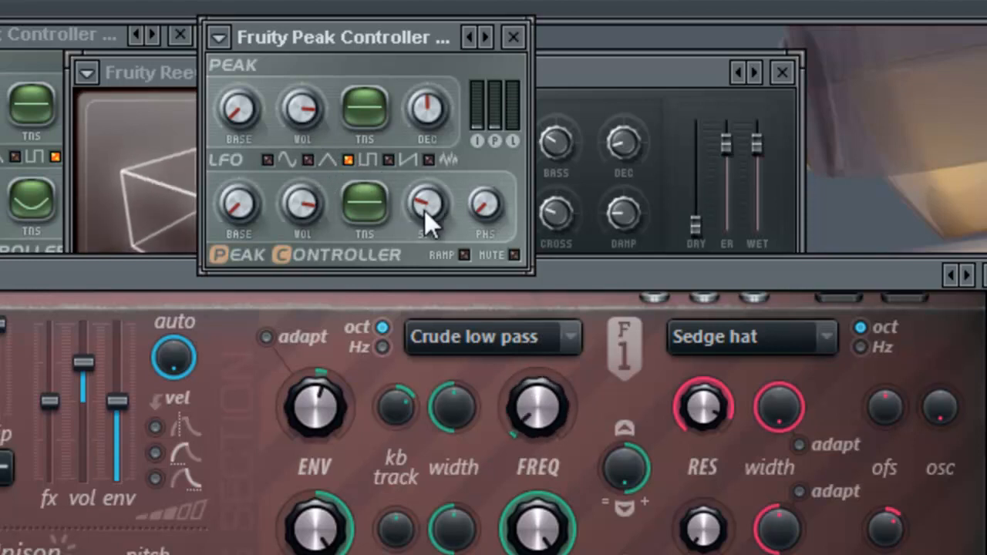
{"action": "left_click_drag", "start_coordinate": [431, 211], "coordinate": [432, 119]}
{"action": "left_click", "coordinate": [270, 162]}
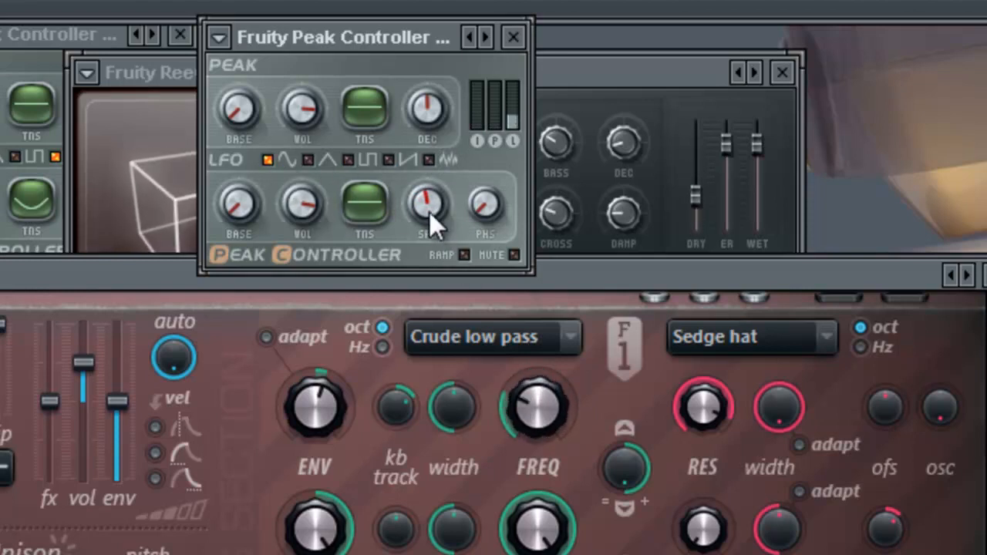
Step: Raise the third Peak Controller's LFO speed and fix it to a preset value
{"action": "left_click_drag", "start_coordinate": [428, 195], "coordinate": [441, 120]}
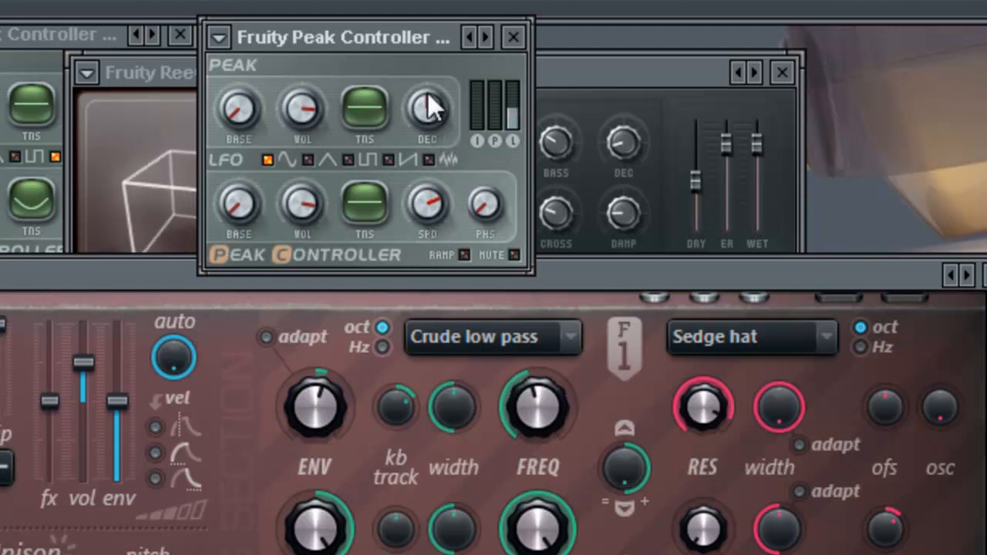
{"action": "right_click", "coordinate": [430, 214]}
{"action": "mouse_move", "coordinate": [564, 263]}
{"action": "left_click", "coordinate": [747, 505]}
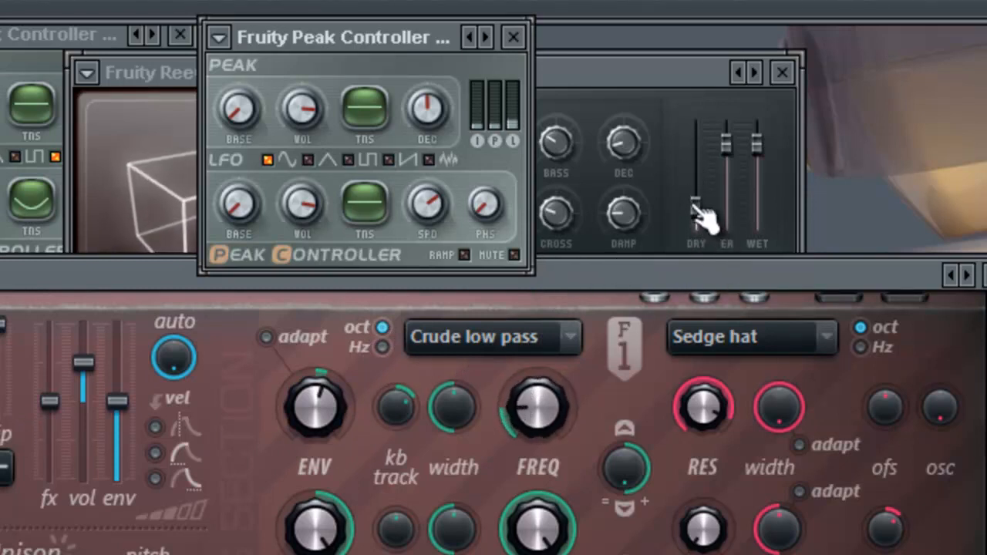
Step: Set the mapping formula of Fruity Reeverb 2's dry level link to Inverted and accept the link settings
{"action": "right_click", "coordinate": [698, 183]}
{"action": "left_click", "coordinate": [773, 419]}
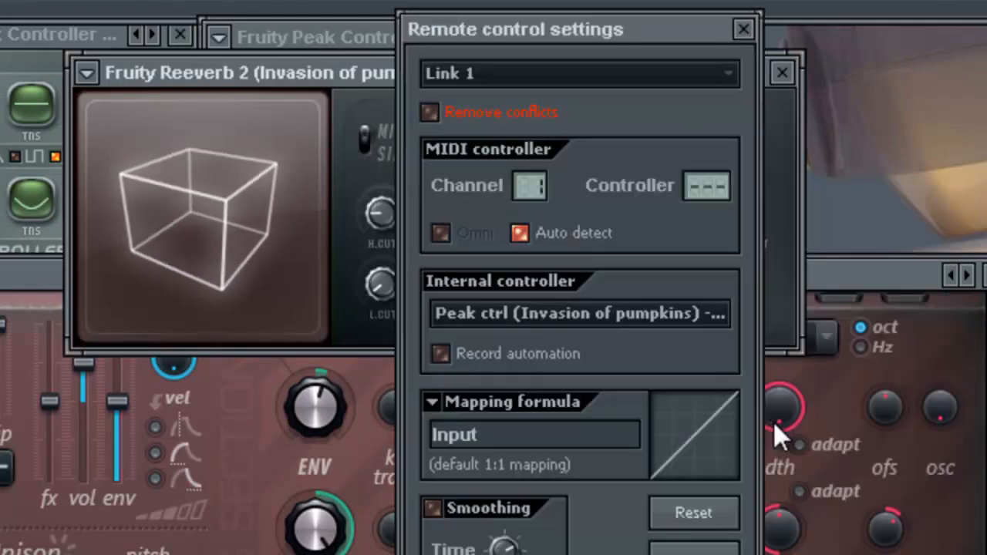
{"action": "left_click", "coordinate": [429, 401]}
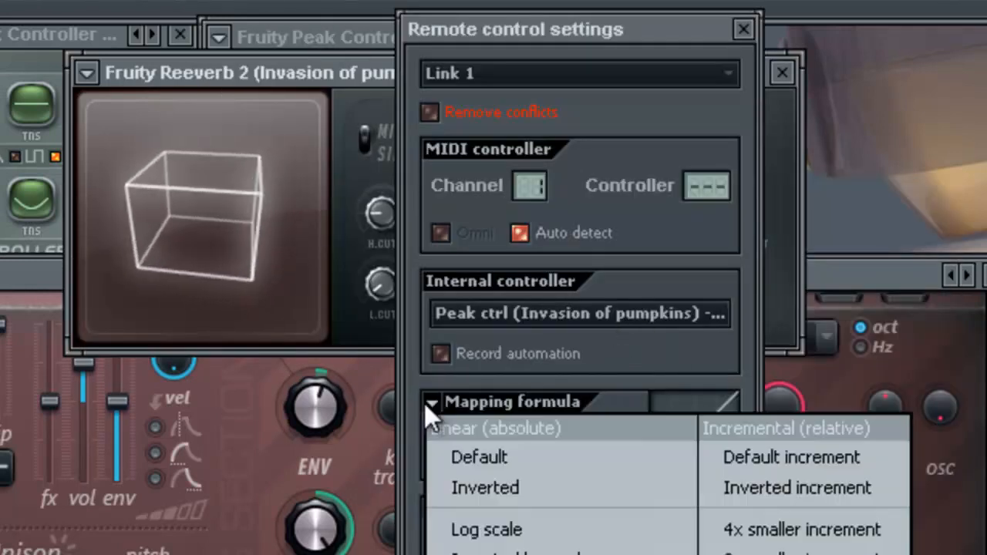
{"action": "left_click", "coordinate": [509, 489]}
{"action": "key", "text": "Return"}
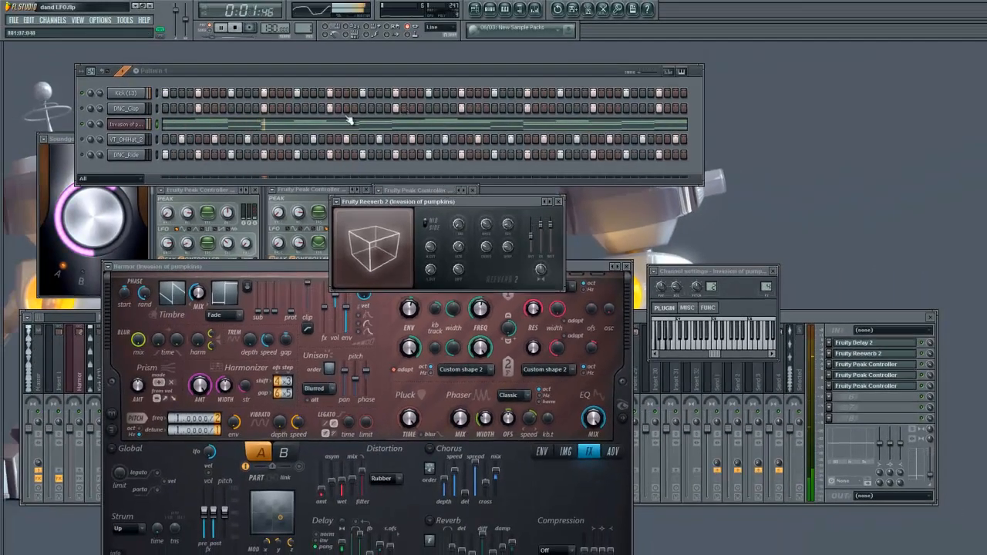
Step: Toggle the DNC_Clap channel's mute during playback and move the Fruity Reeverb 2 window off the third Peak Controller onto Harmor
{"action": "left_click", "coordinate": [82, 109]}
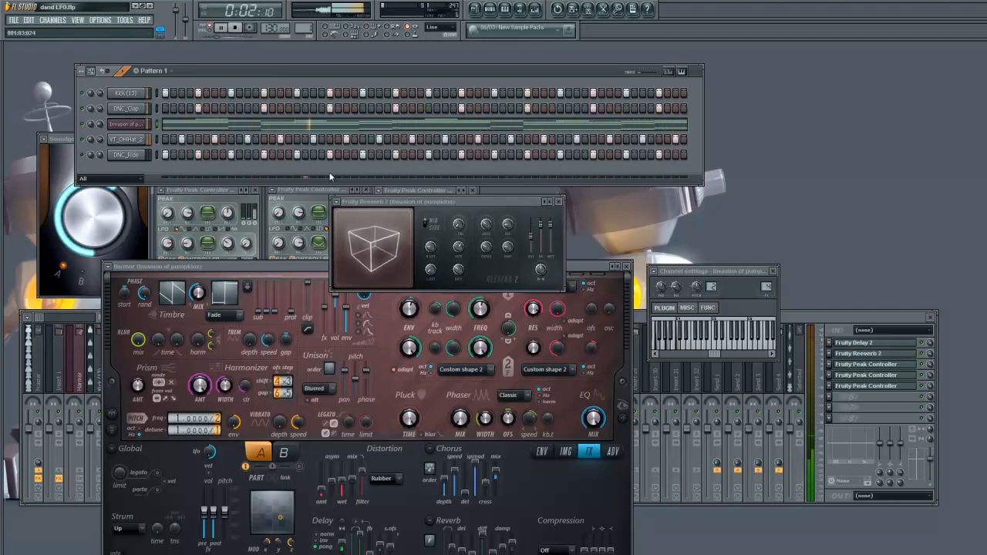
{"action": "left_click_drag", "start_coordinate": [403, 203], "coordinate": [331, 214]}
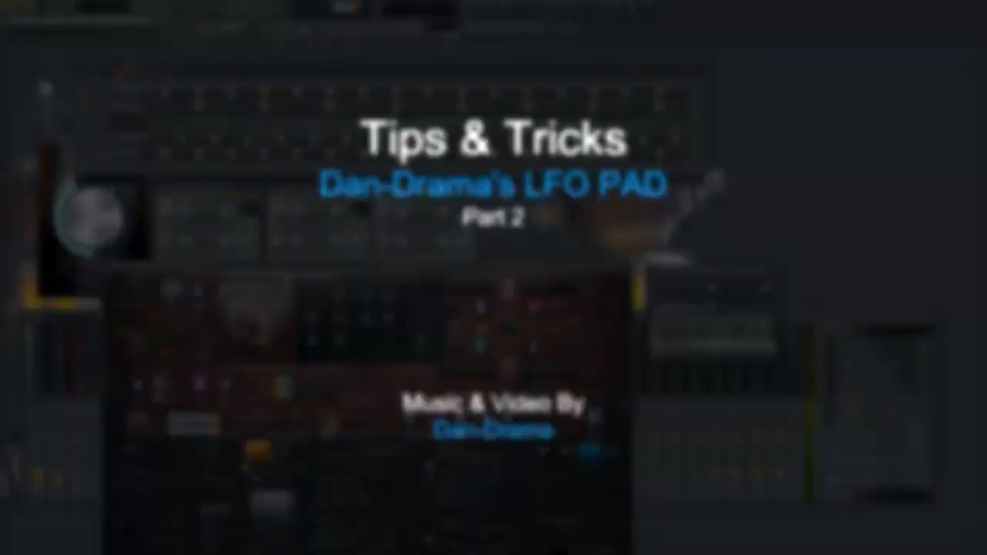